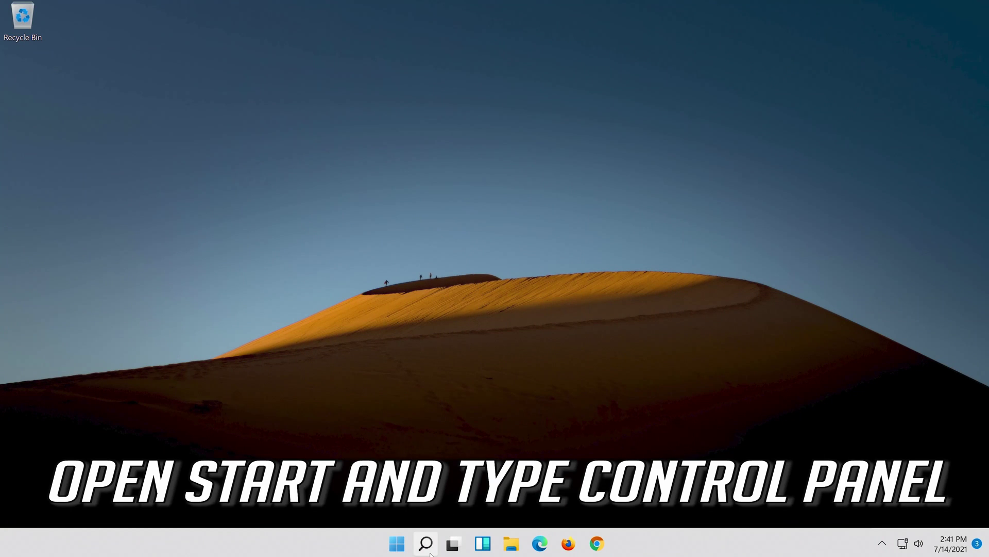
Search Windows for 'control panel' and launch the Control Panel best match.
left_click(427, 548)
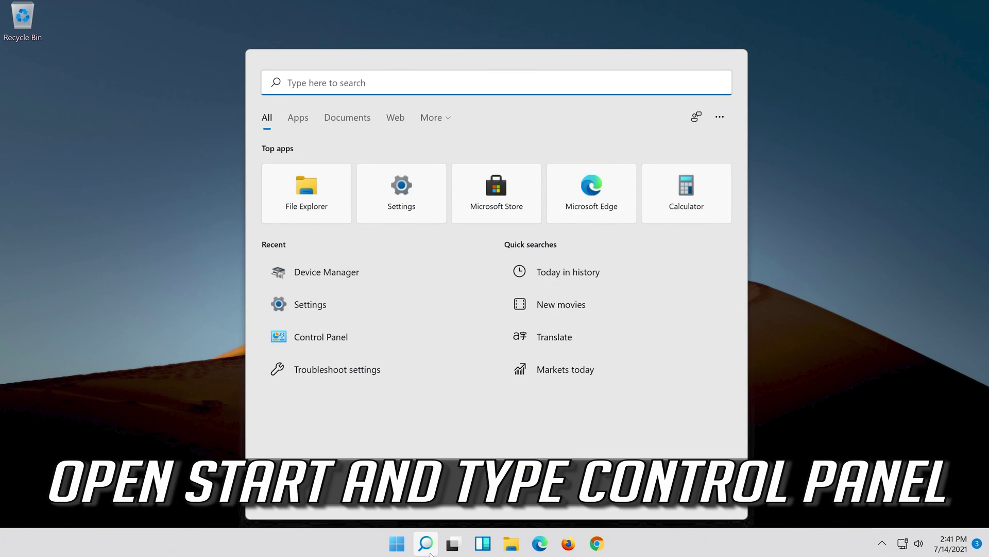
type("contr")
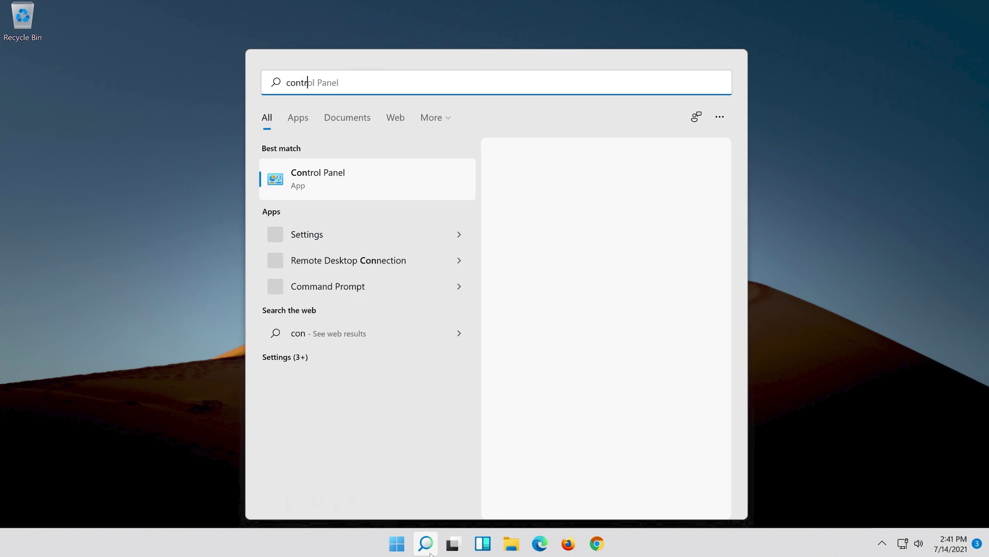
type("ol pan")
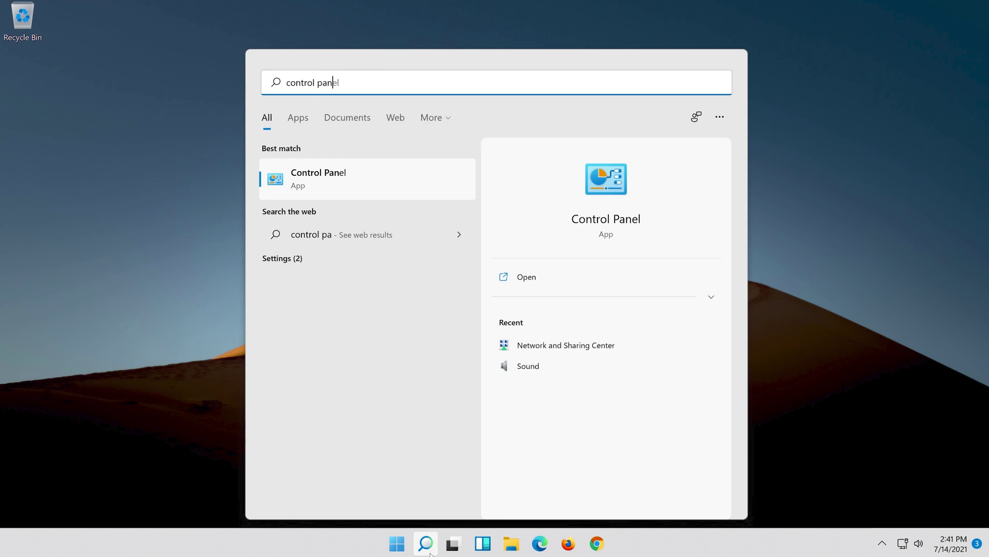
type("el")
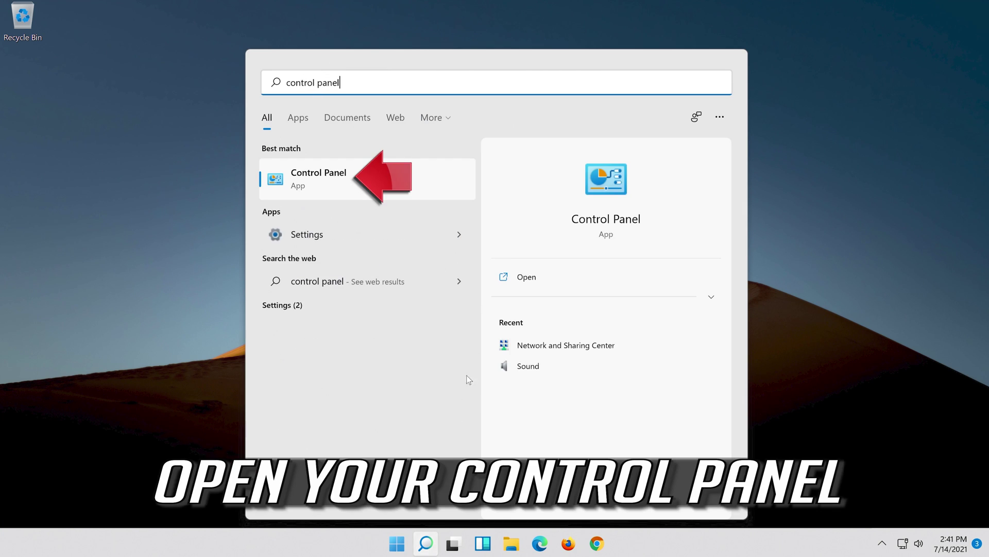
left_click(417, 175)
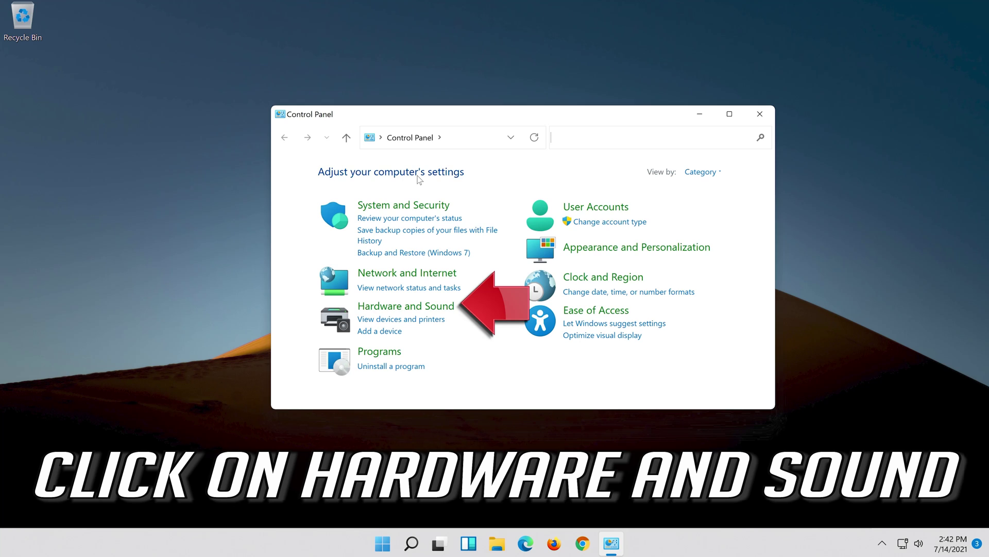
Go to Control Panel's Hardware and Sound category page.
left_click(425, 305)
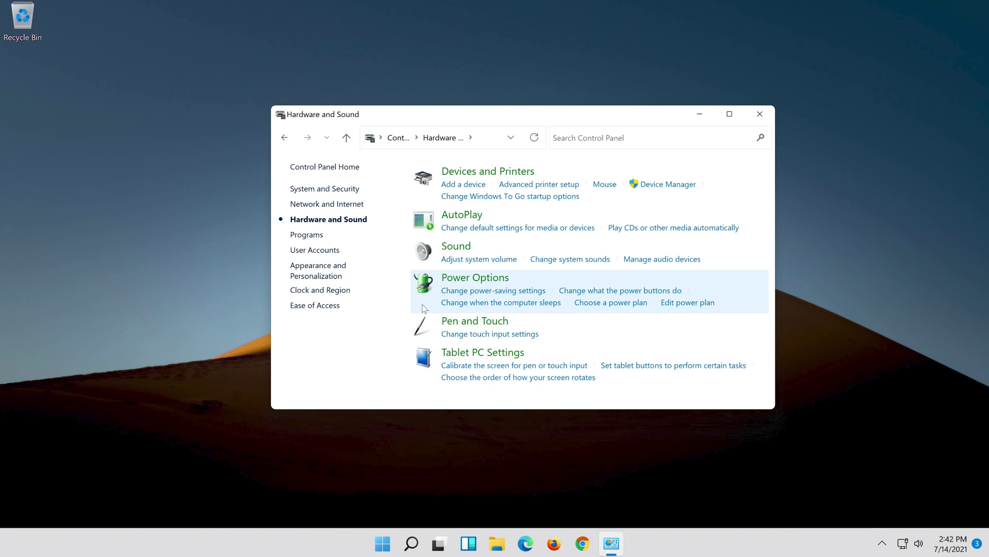
Open the Sound dialog, close Control Panel, and select the Speakers playback device.
left_click(456, 248)
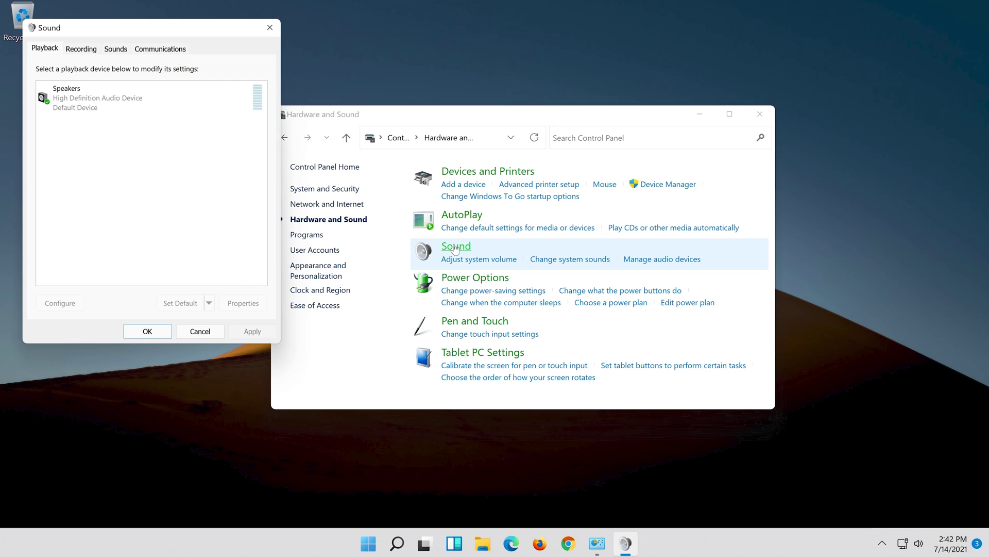
left_click_drag(165, 37, 517, 112)
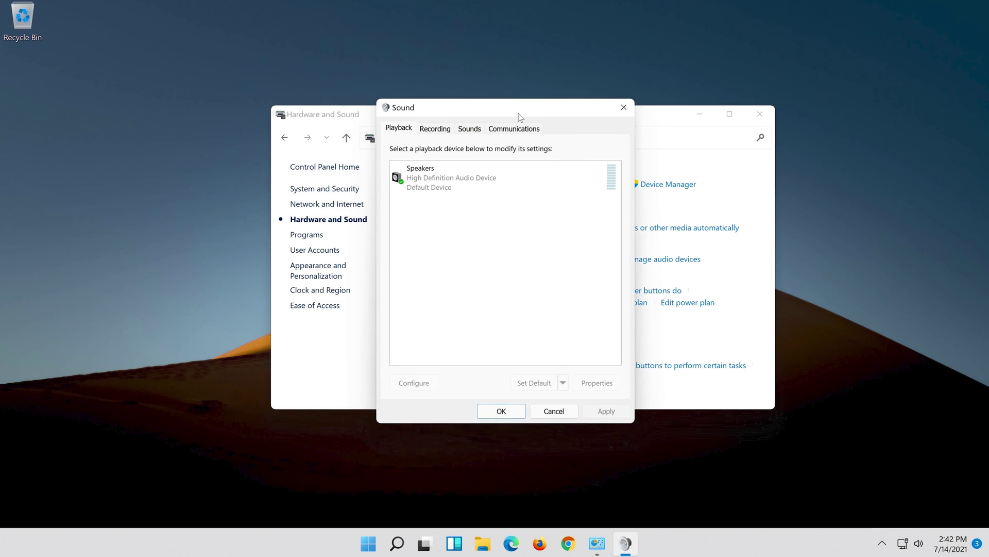
left_click(761, 114)
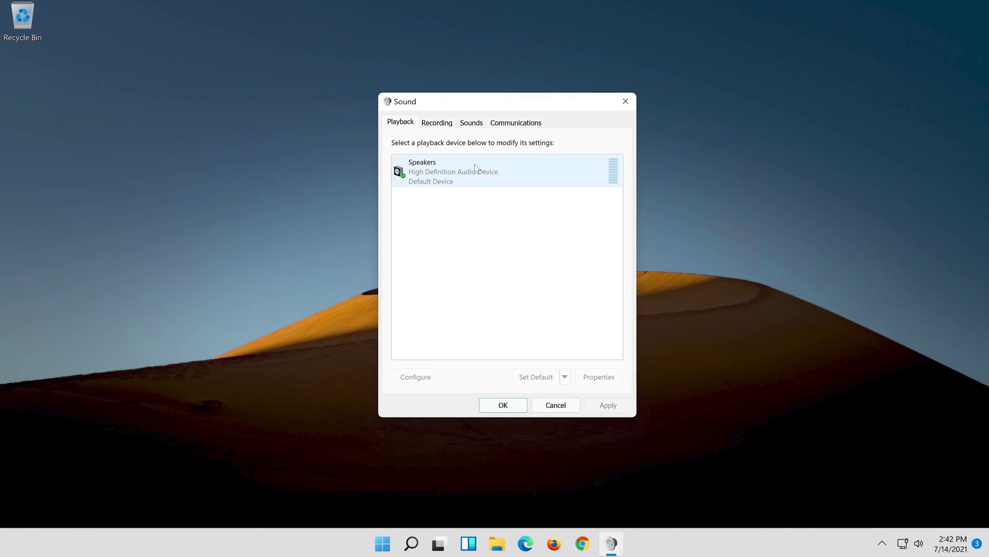
left_click(457, 175)
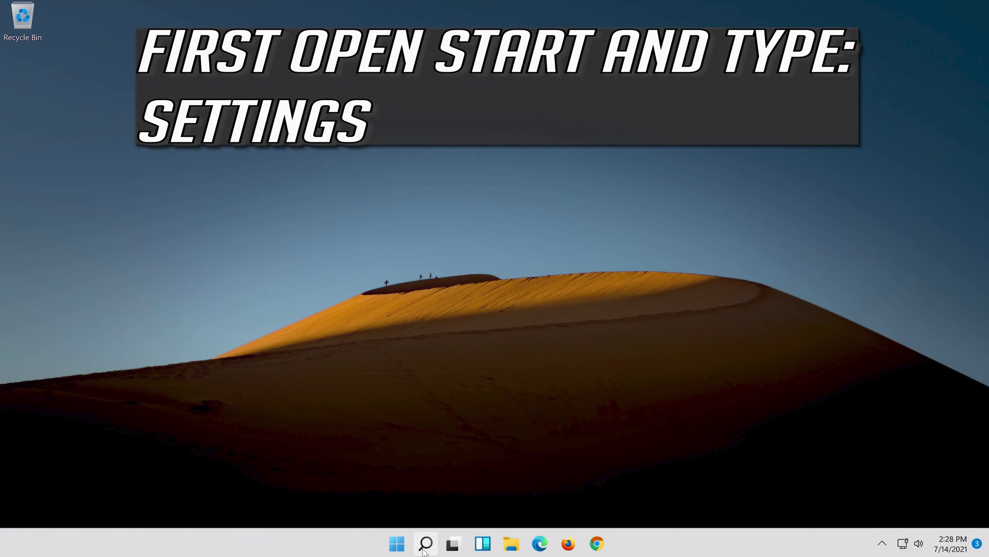
Search Windows for 'settings' and launch the Settings app.
left_click(425, 547)
type("settings")
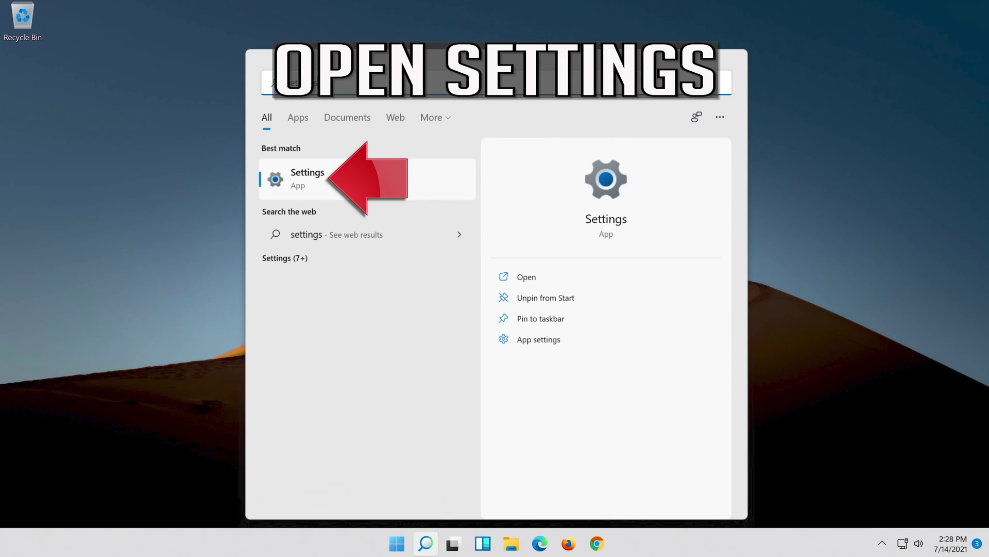
left_click(365, 183)
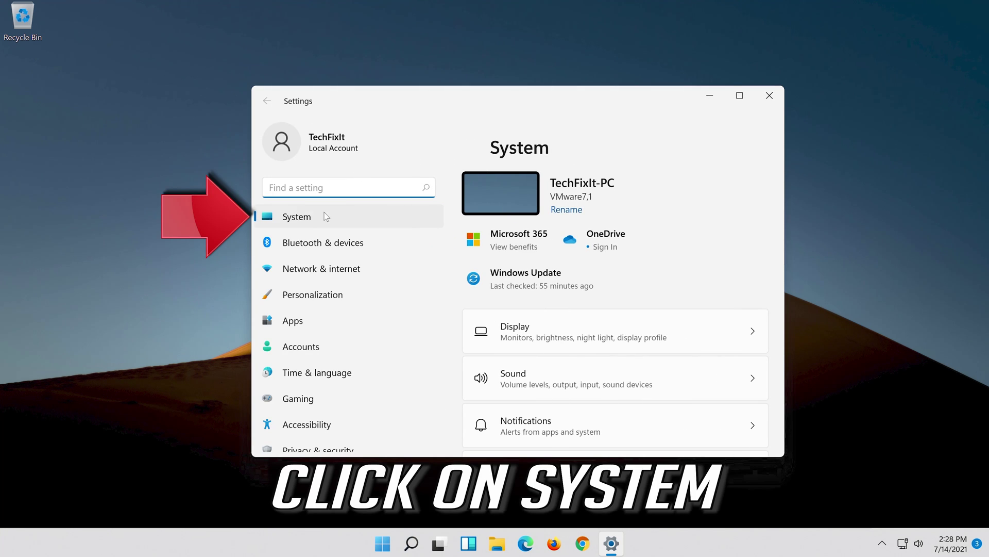
Navigate to the System › Troubleshoot page in Settings.
left_click(329, 220)
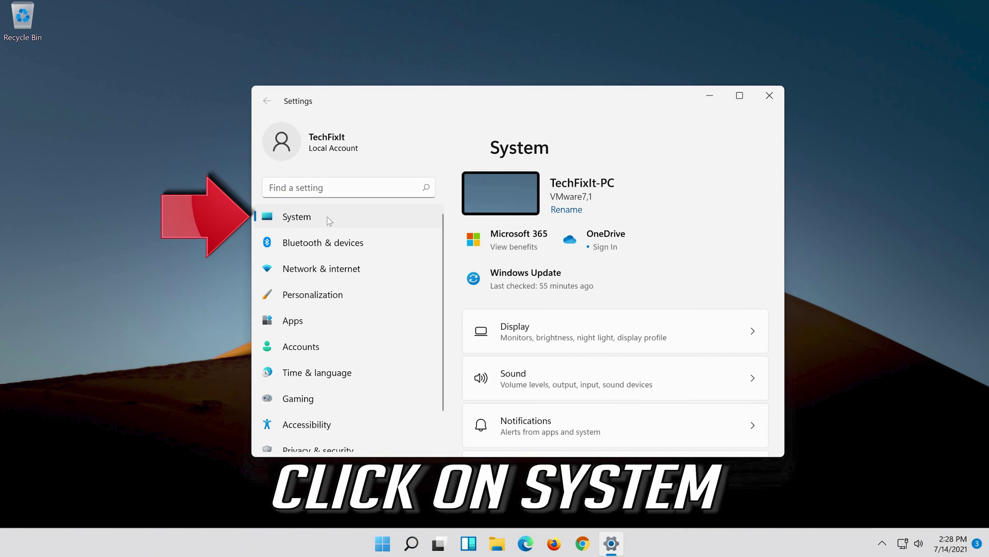
scroll(562, 365, "down", 5)
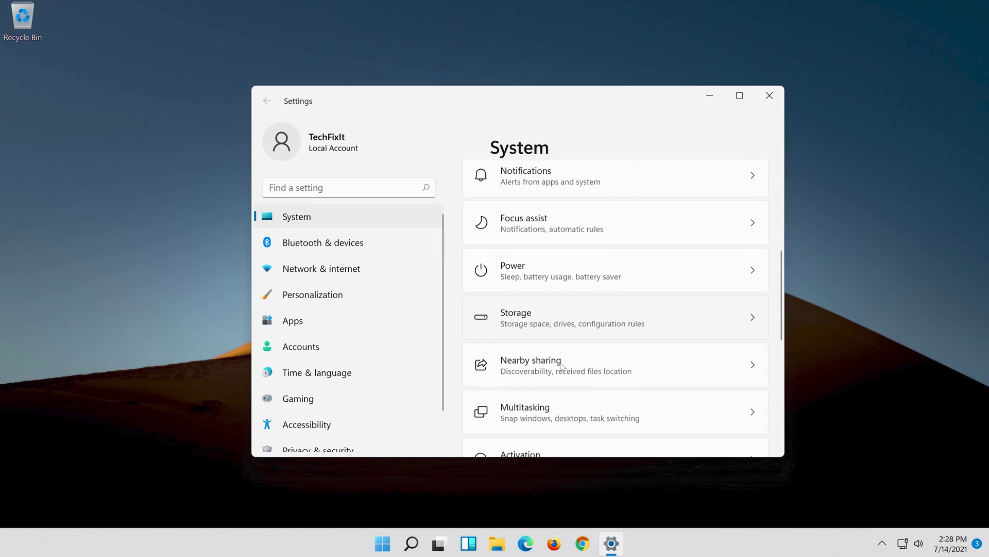
scroll(562, 367, "down", 5)
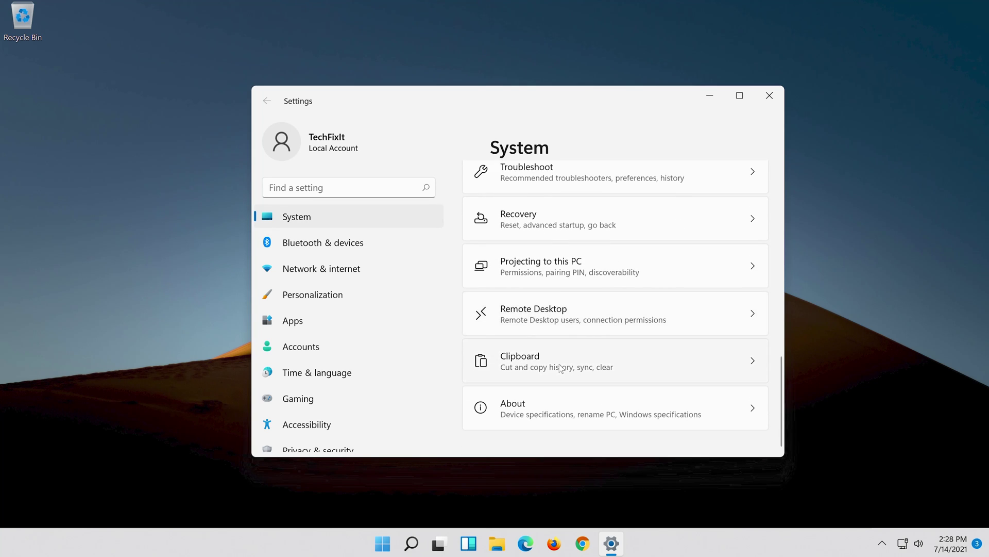
scroll(560, 365, "up", 2)
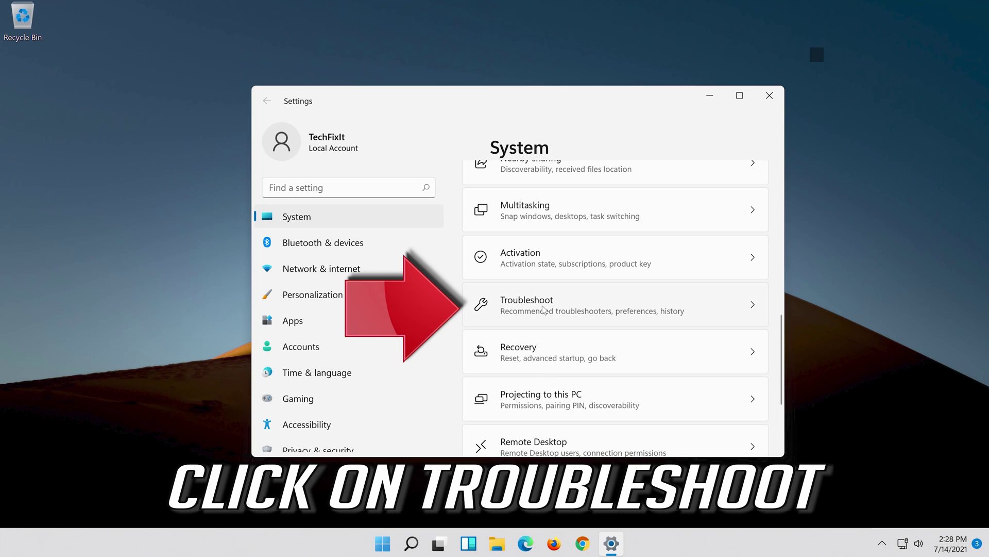
left_click(615, 309)
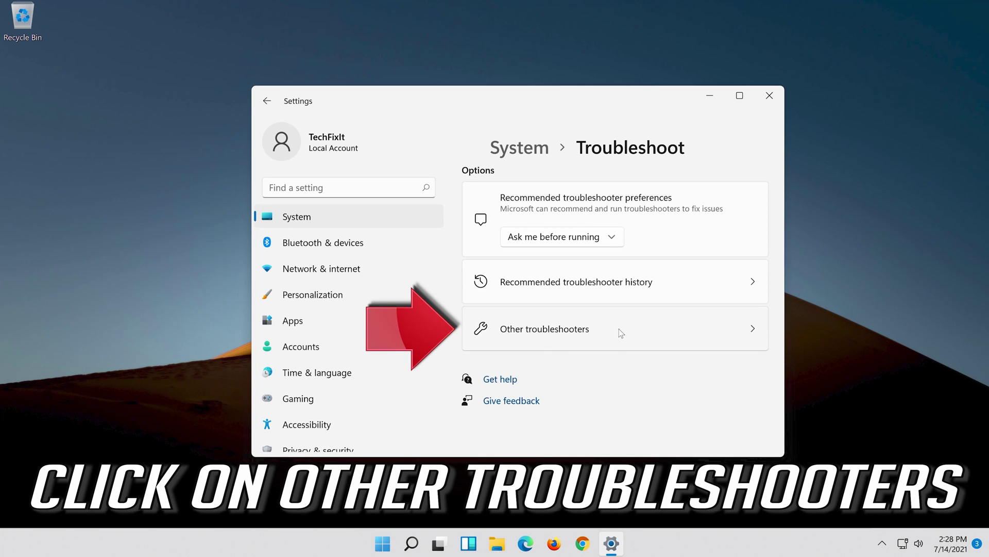
Run the Playing Audio troubleshooter from the Other troubleshooters list.
left_click(621, 333)
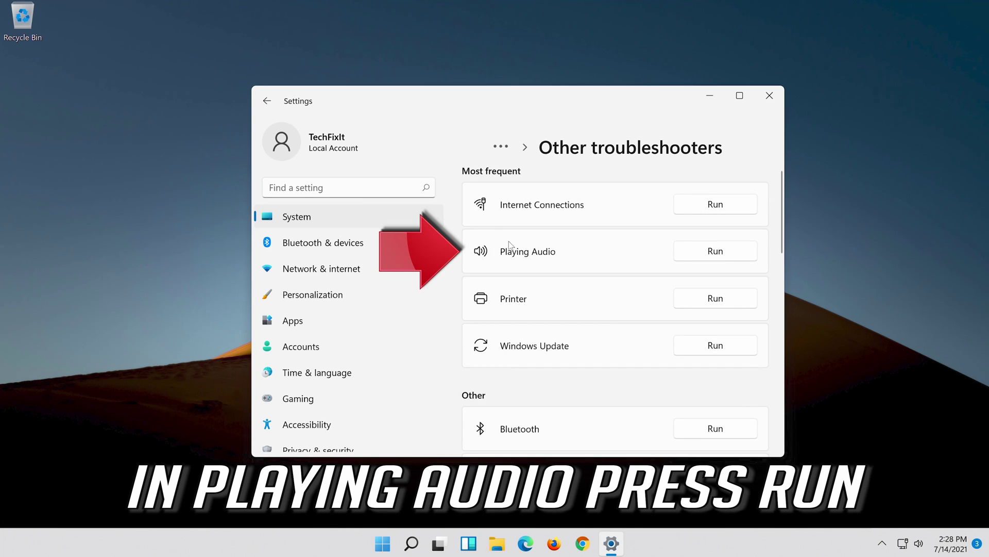
left_click(706, 257)
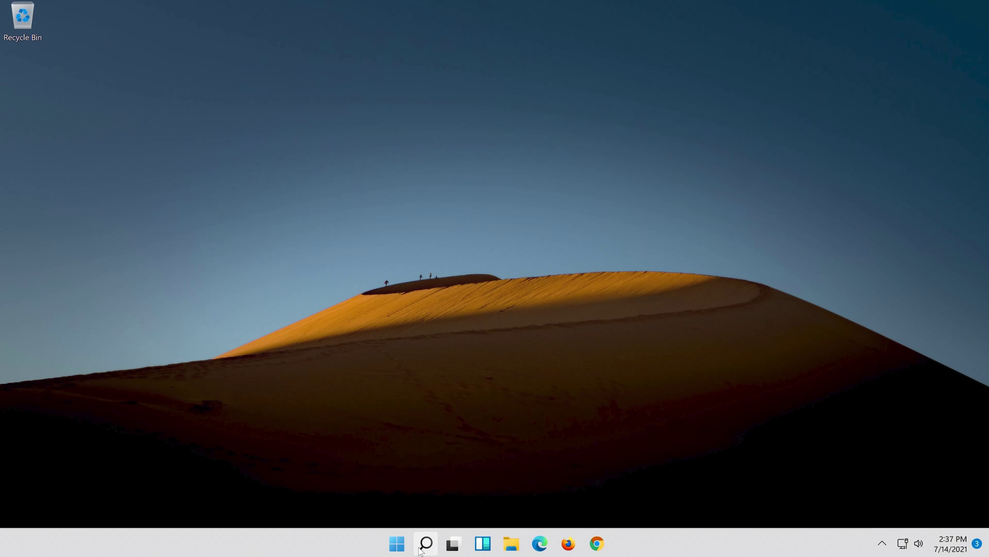
Search Windows for 'device manager' and launch the Device Manager best match.
left_click(421, 549)
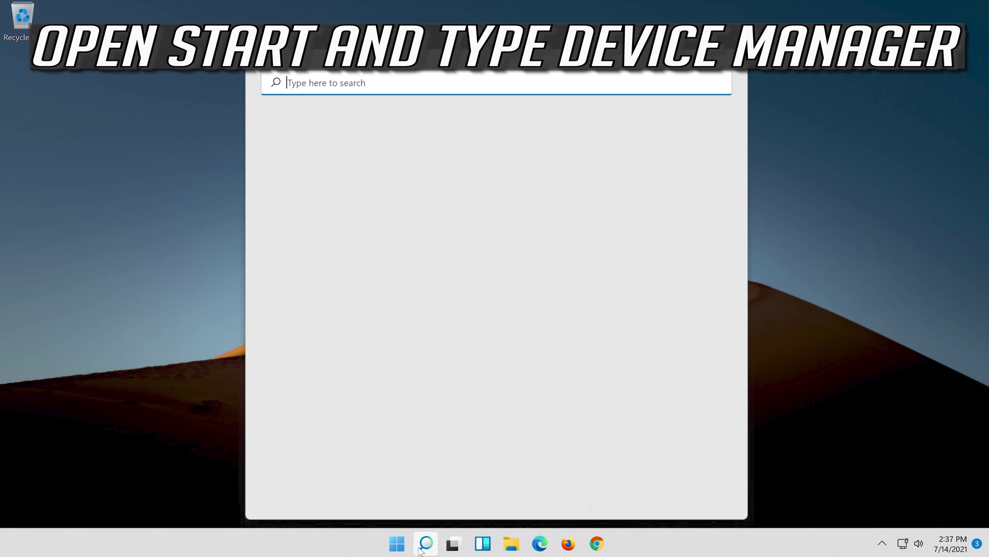
type("device ")
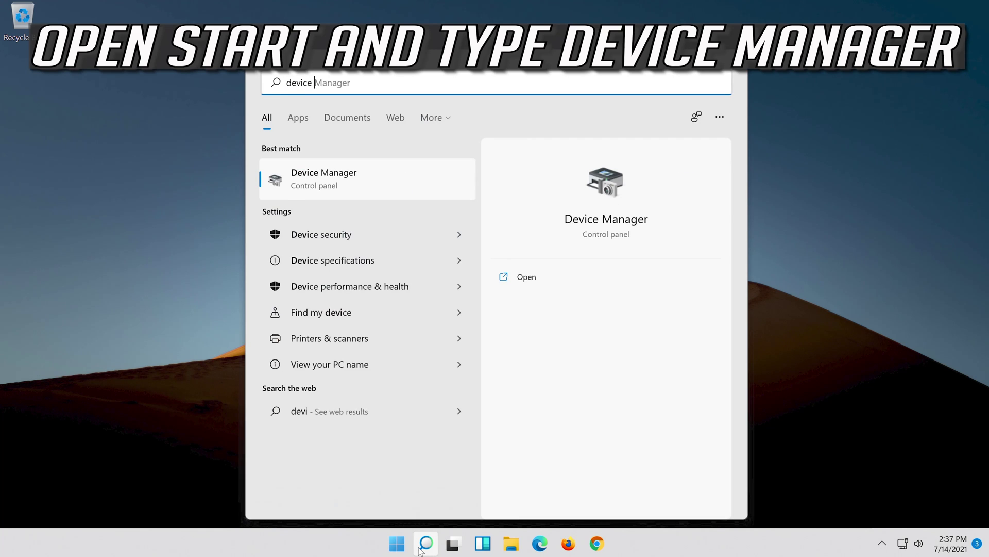
type("manager")
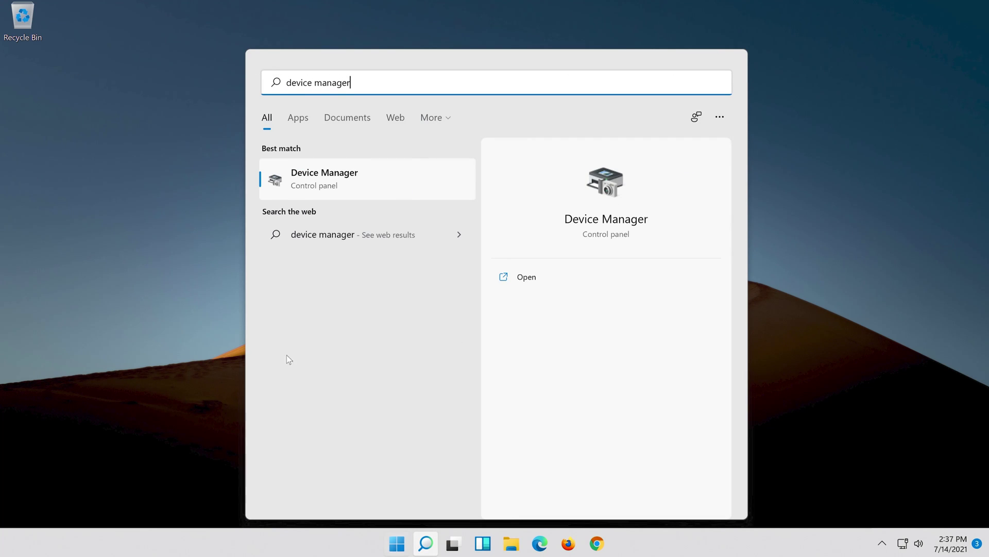
left_click(367, 188)
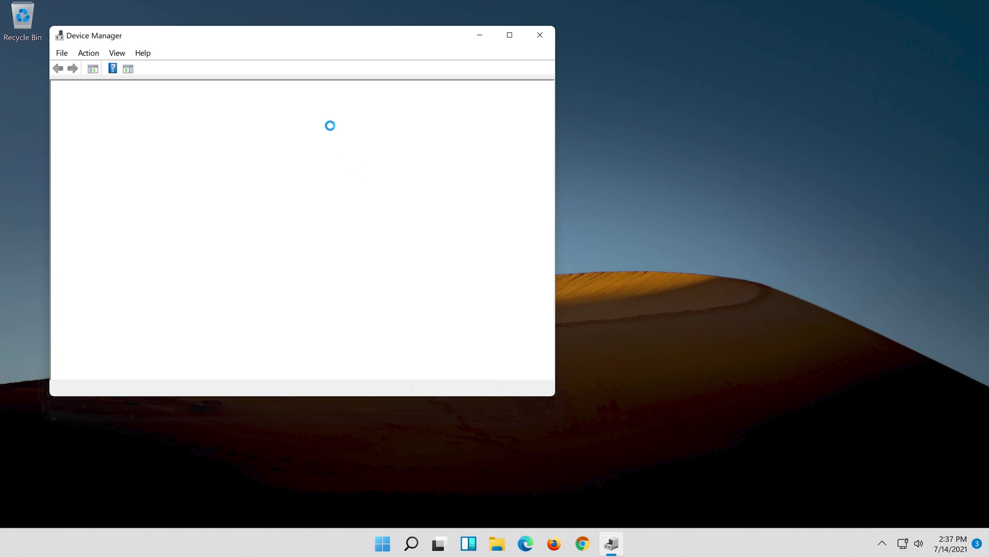
Under Sound, video and game controllers, open High Definition Audio Device properties and start Update Driver.
left_click_drag(227, 41, 482, 78)
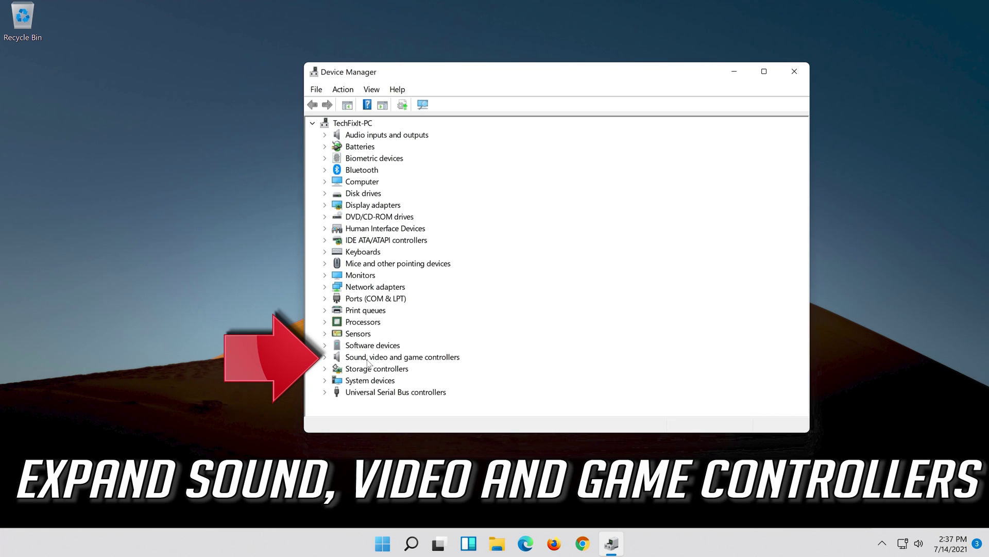
left_click(325, 357)
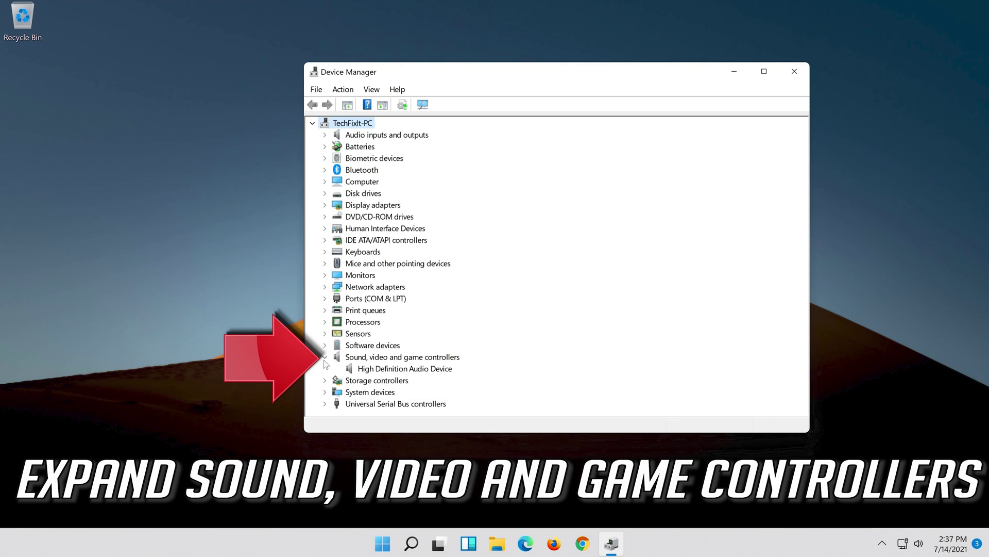
left_click(366, 372)
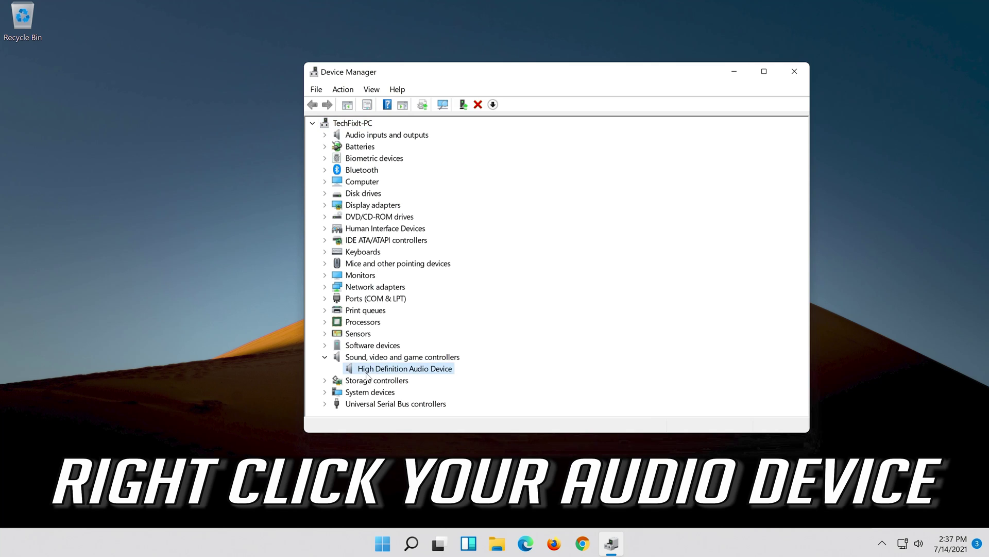
right_click(442, 374)
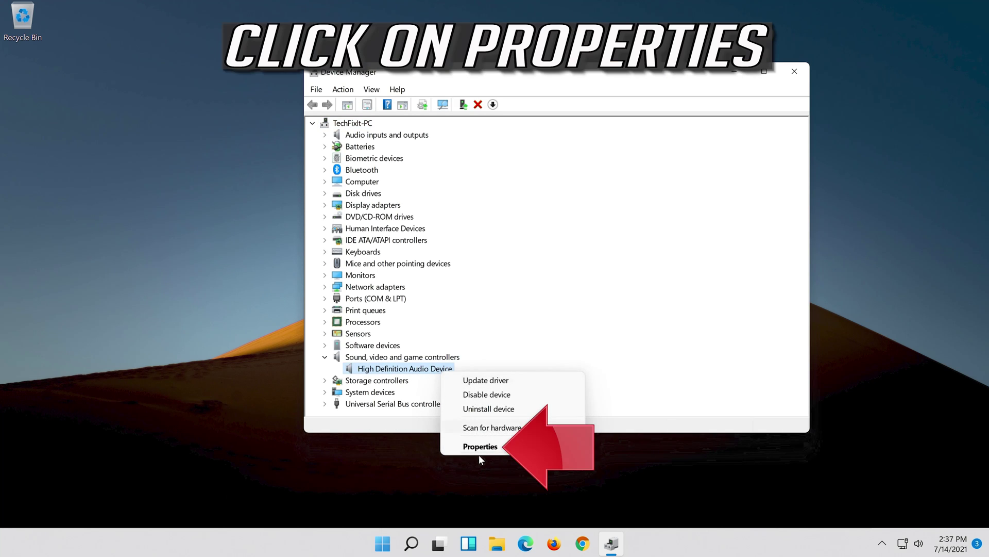
left_click(518, 447)
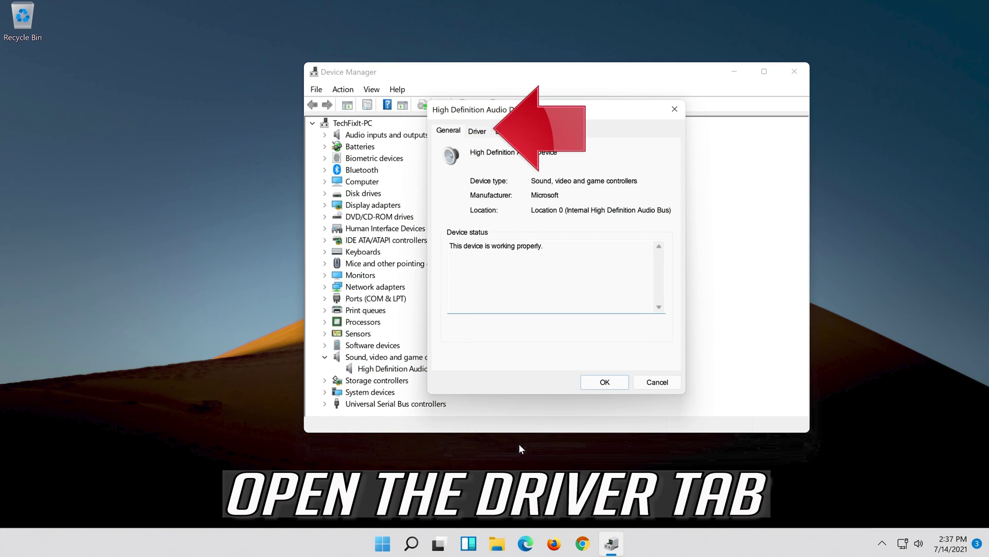
left_click(477, 131)
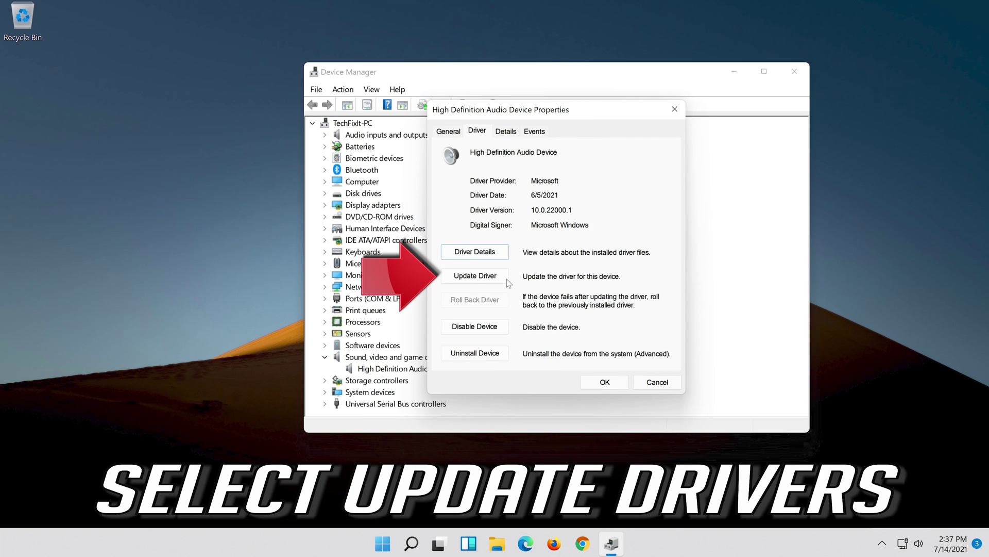
left_click(478, 282)
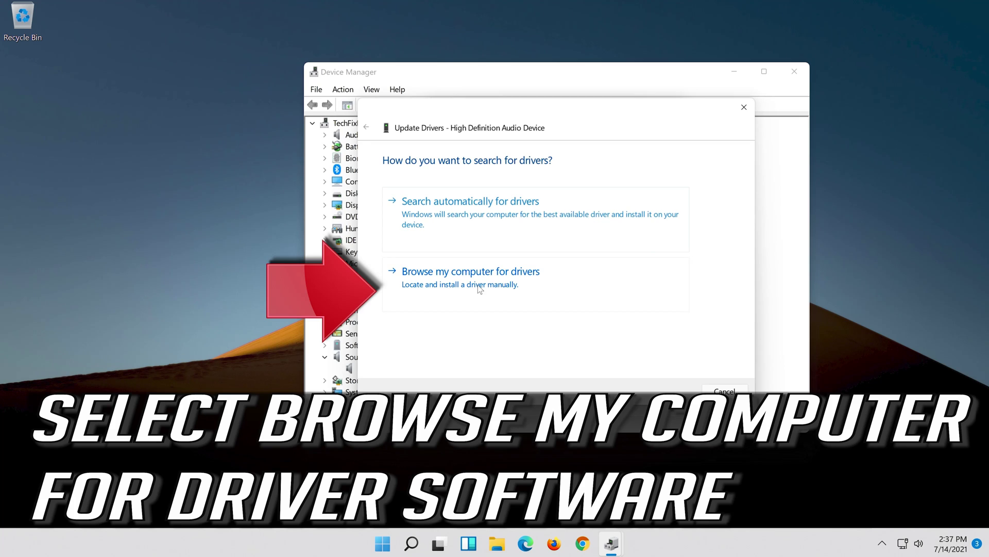
Browse the computer for drivers, pick High Definition Audio Device from the compatible list, and continue.
left_click(530, 283)
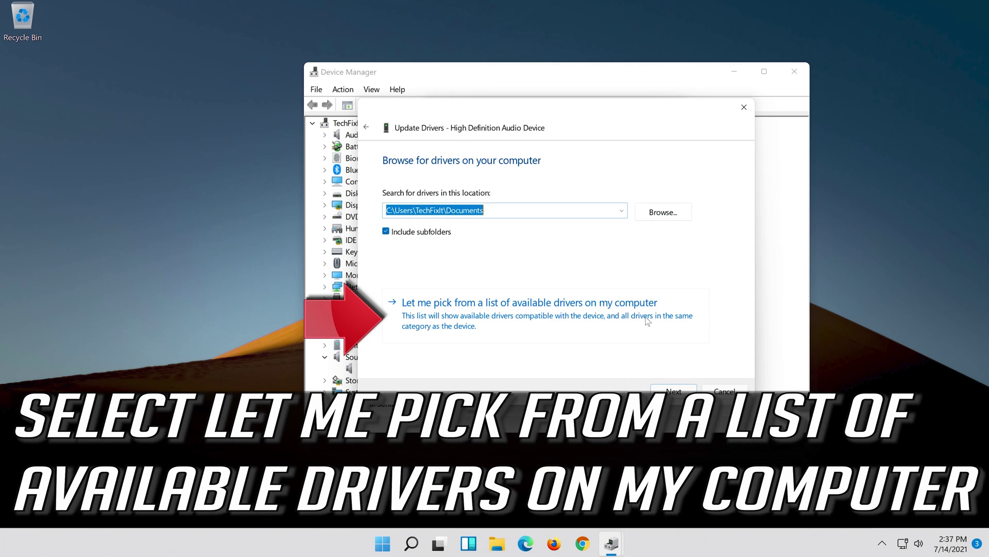
left_click(483, 323)
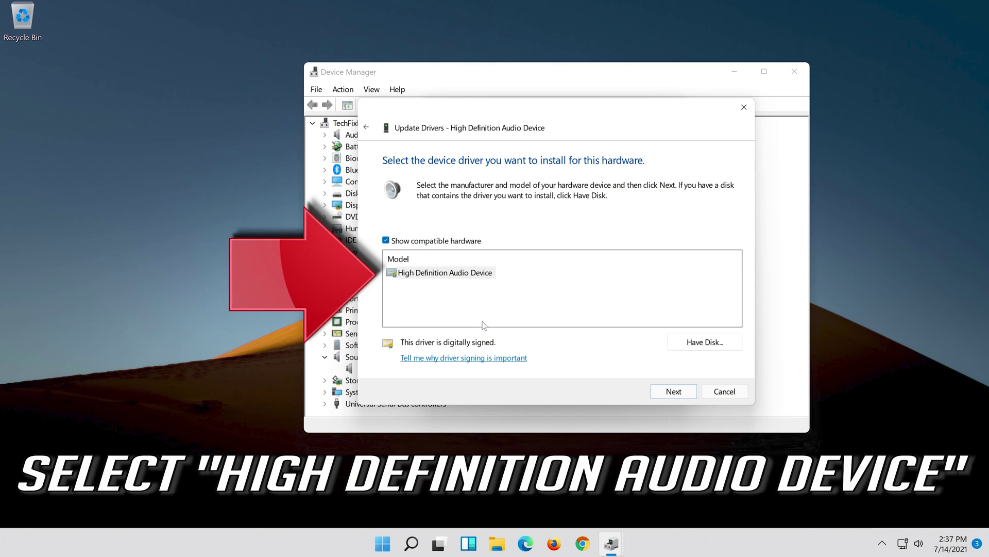
left_click(465, 274)
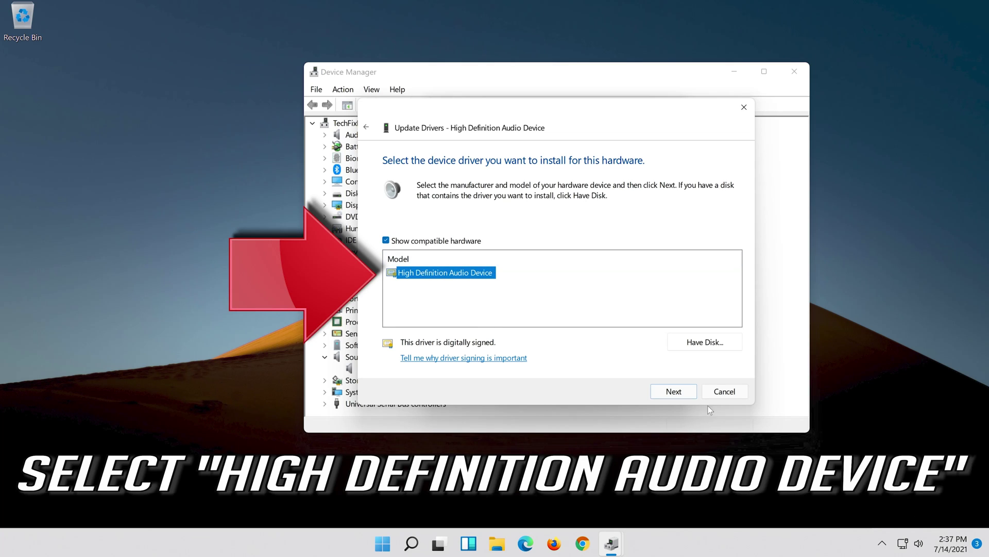
left_click(675, 392)
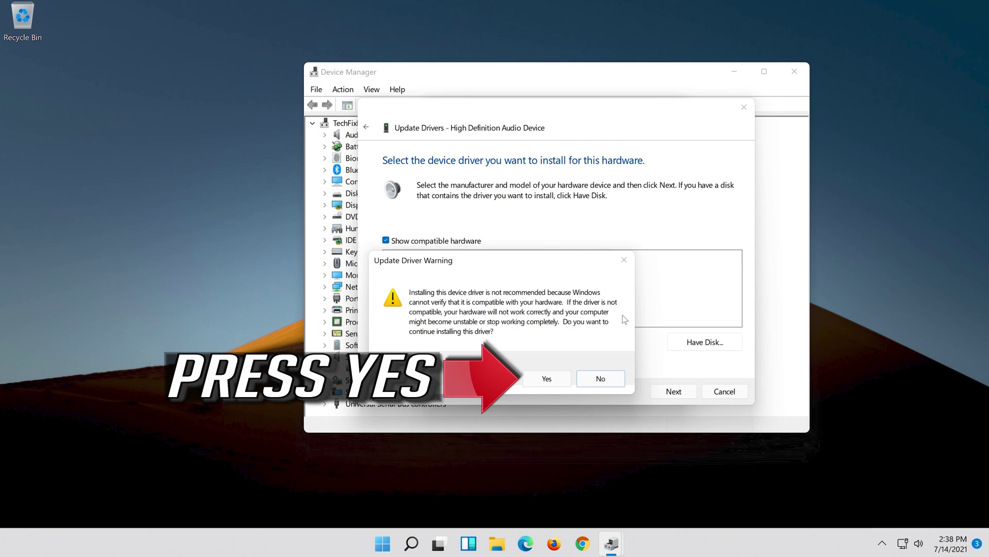
Confirm the driver warning, close the wizard and Properties, and accept restarting the PC.
left_click(547, 379)
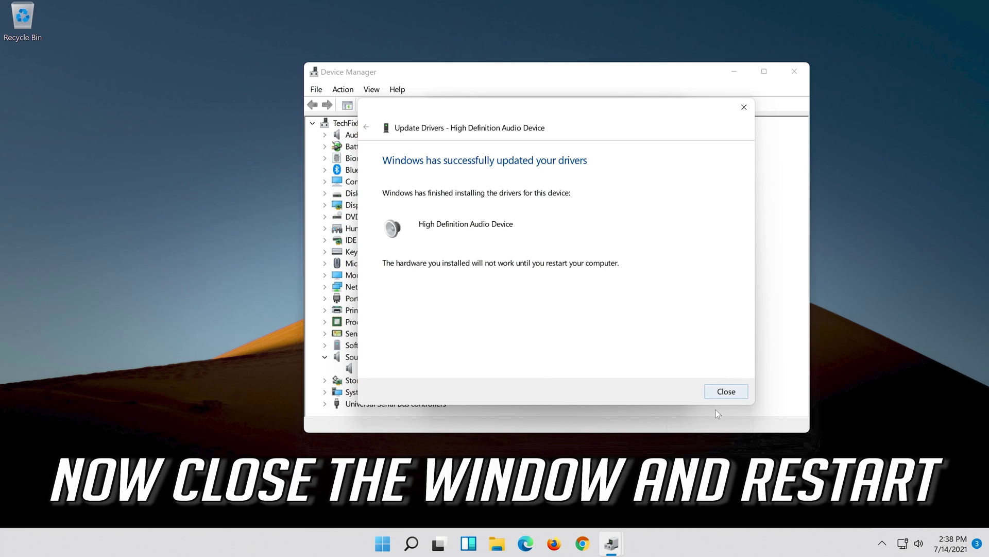
left_click(726, 391)
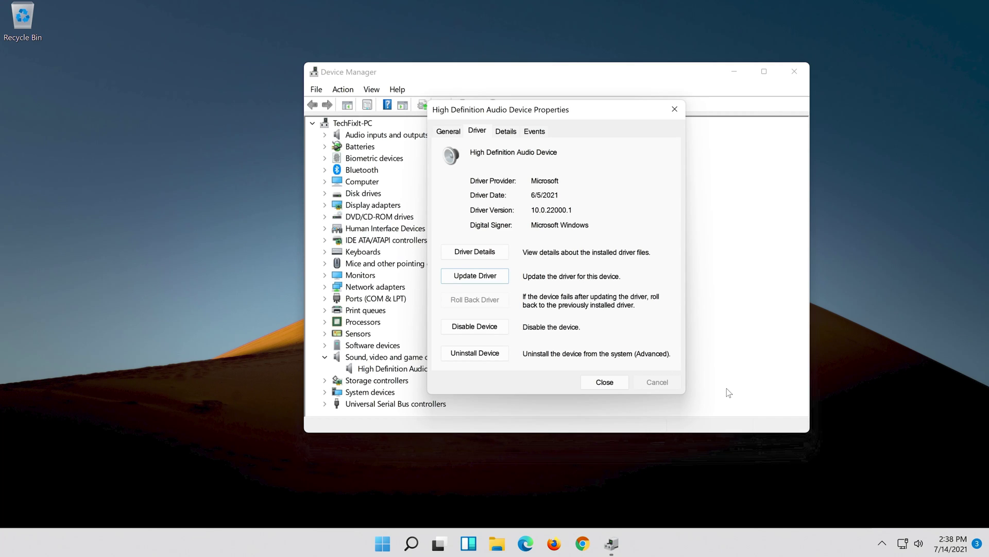
left_click(604, 382)
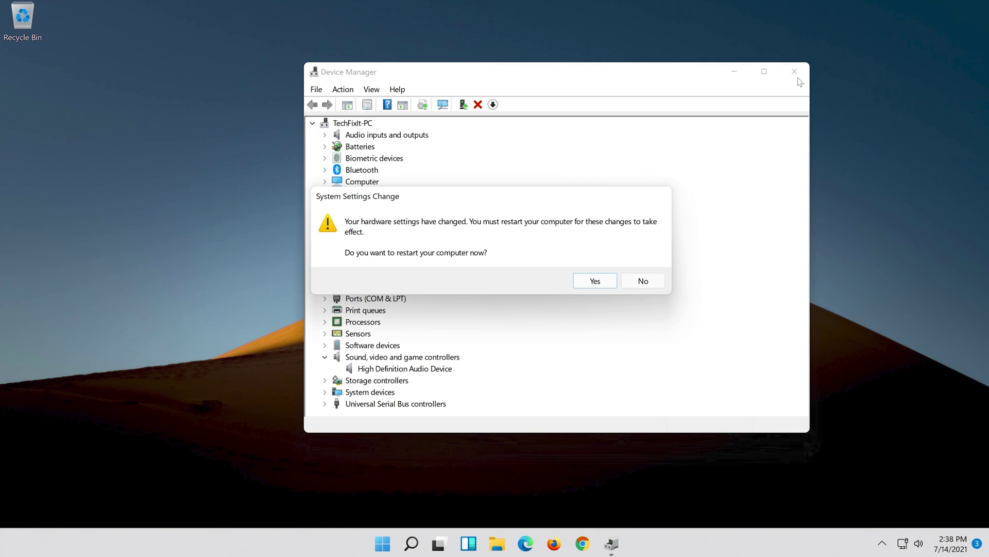
left_click(595, 282)
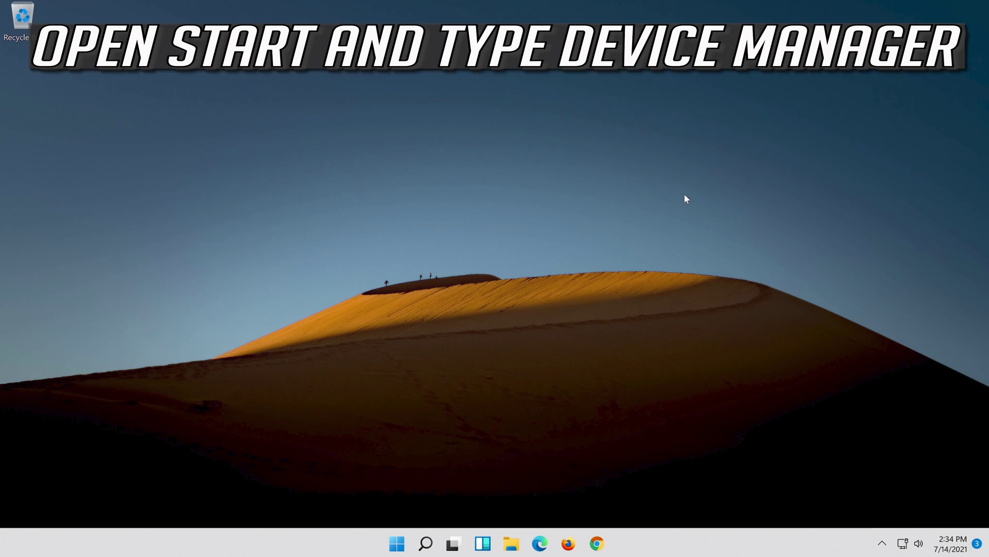
Launch Device Manager by searching 'device manager' and move its window to the right.
left_click(418, 550)
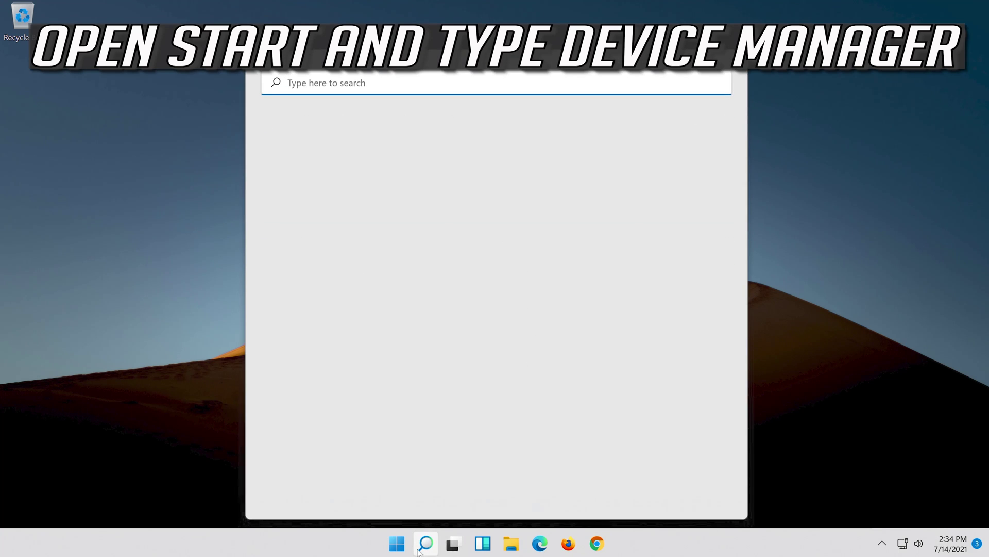
type("device ma")
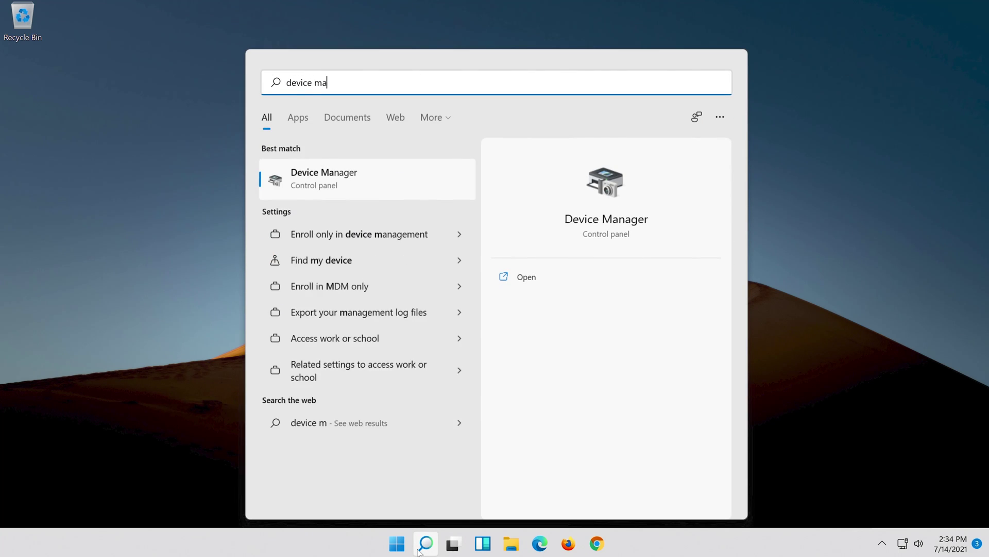
type("nager")
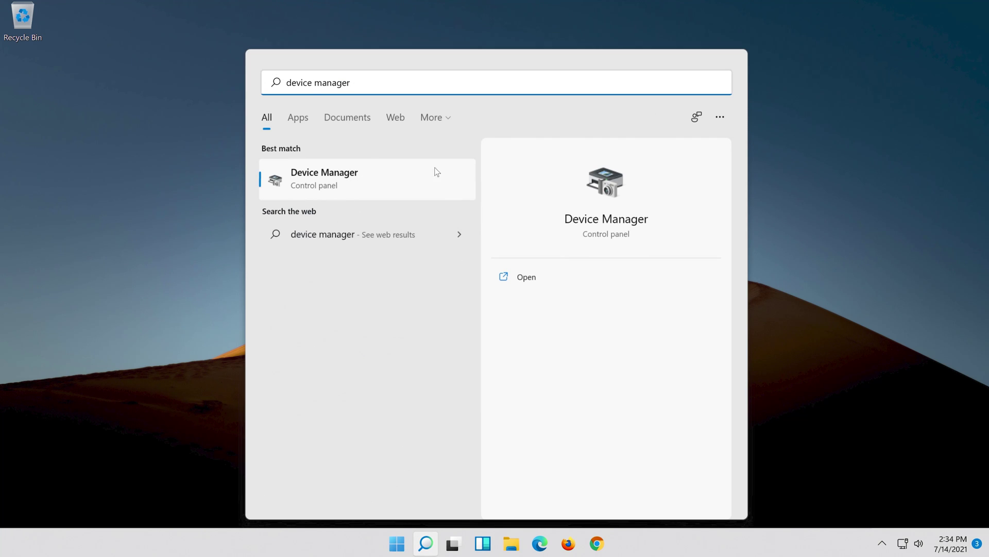
left_click(343, 186)
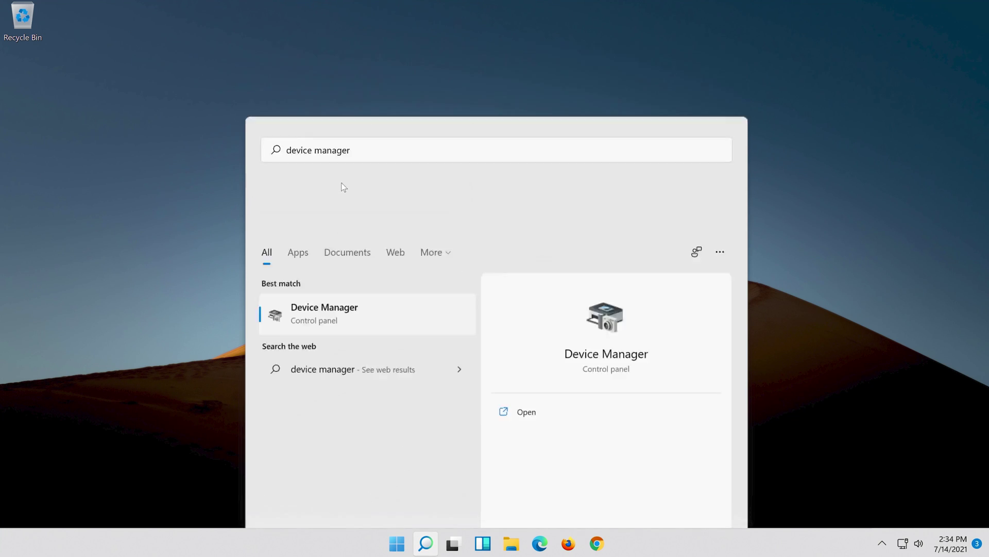
left_click_drag(175, 117, 396, 122)
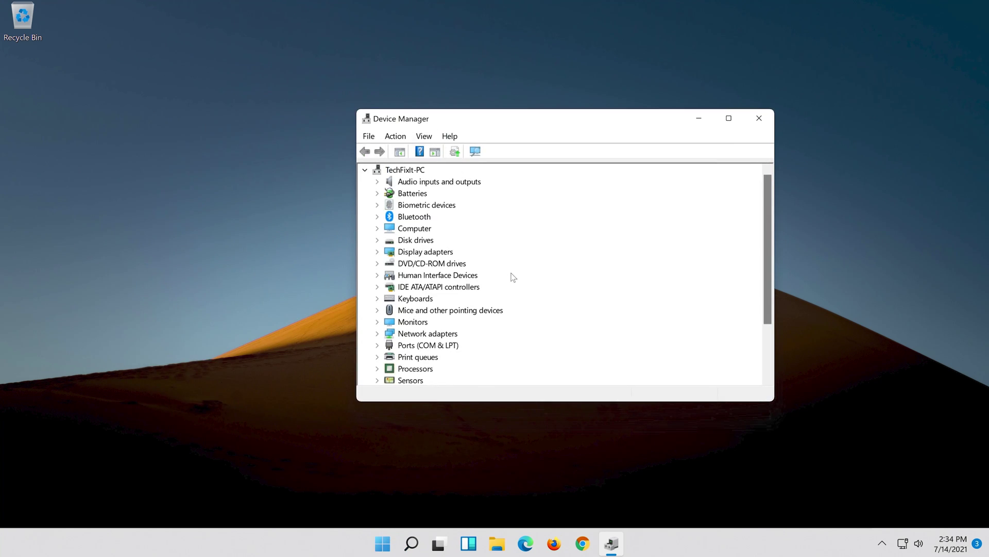
Open Properties of the High Definition Audio Device under Sound, video and game controllers.
scroll(510, 276, "down", 2)
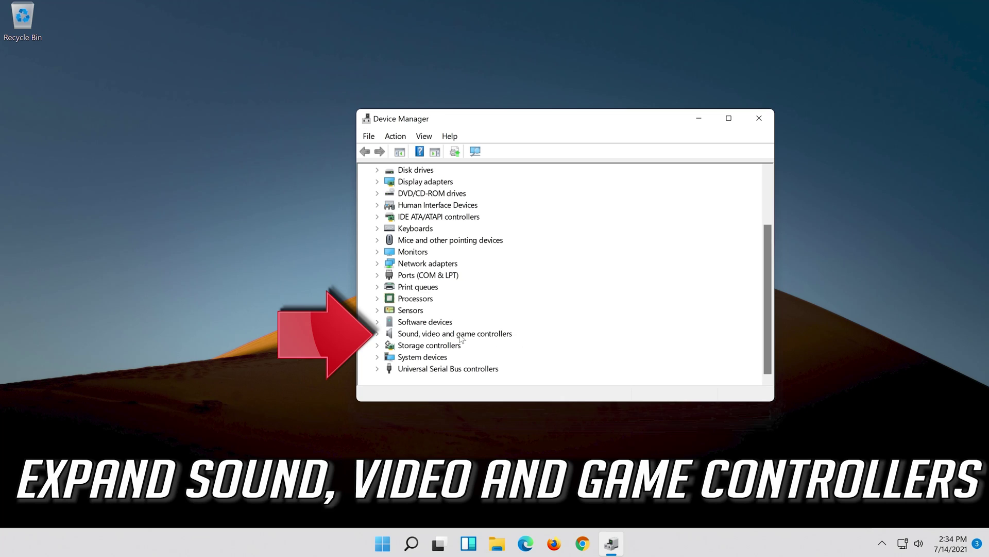
left_click(377, 333)
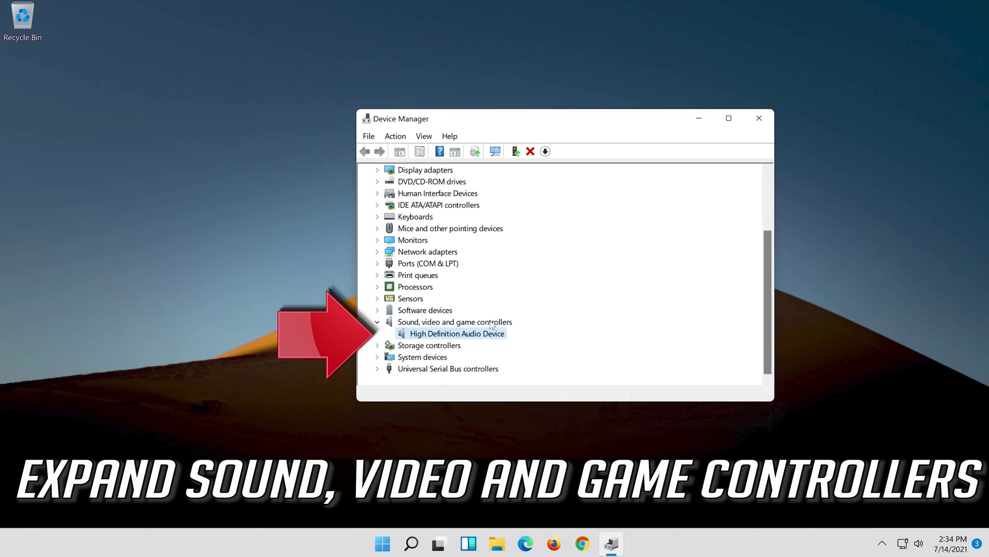
right_click(457, 335)
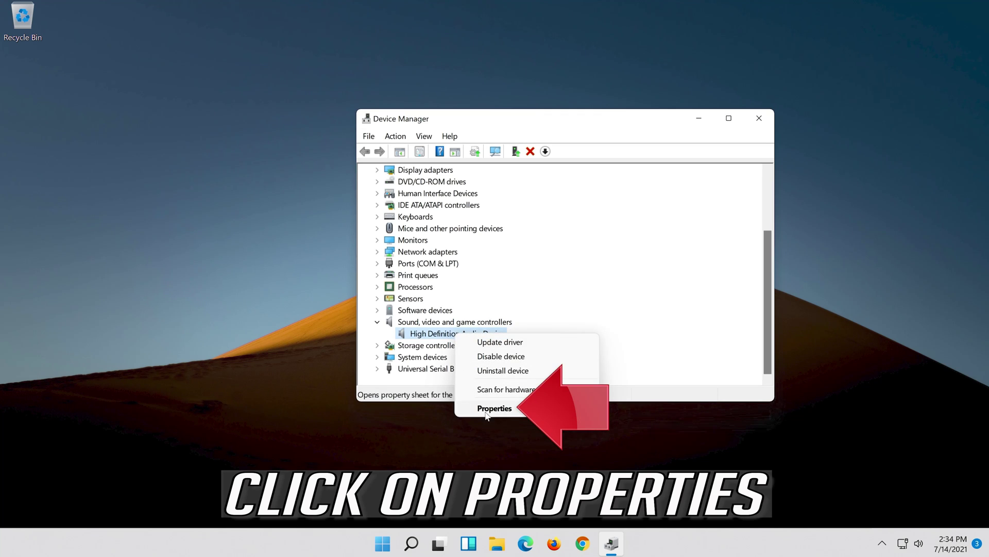
left_click(507, 409)
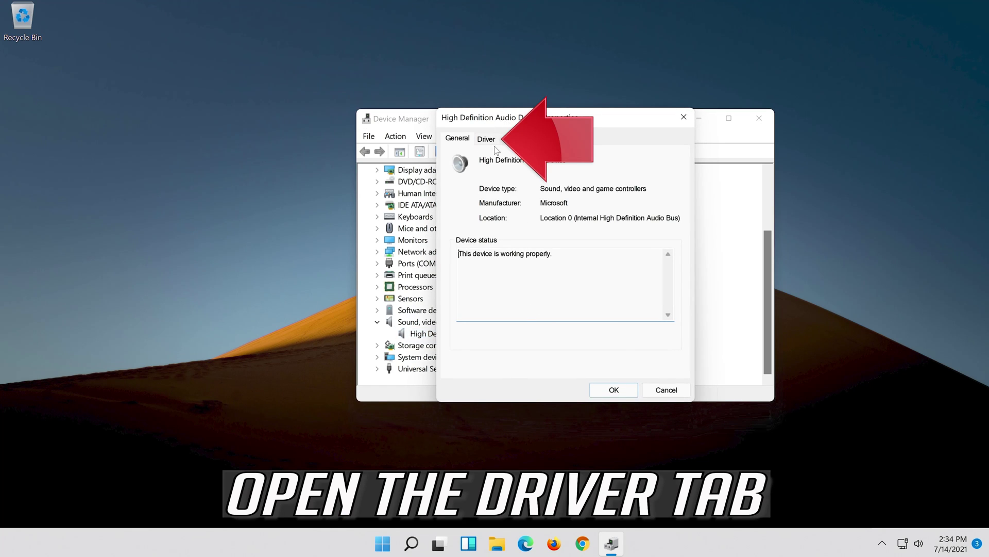
Uninstall the High Definition Audio Device from the Driver page and confirm the removal.
left_click(478, 146)
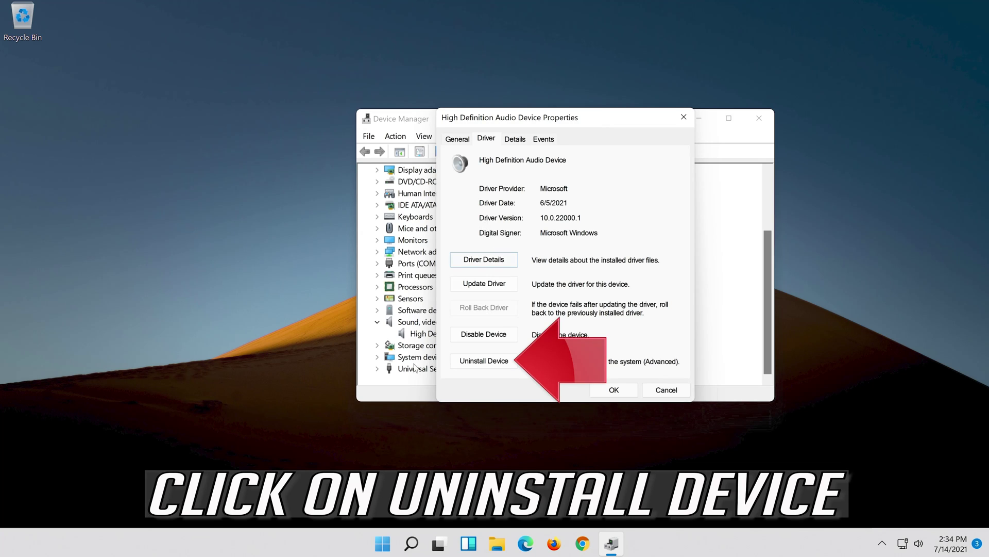
left_click(489, 365)
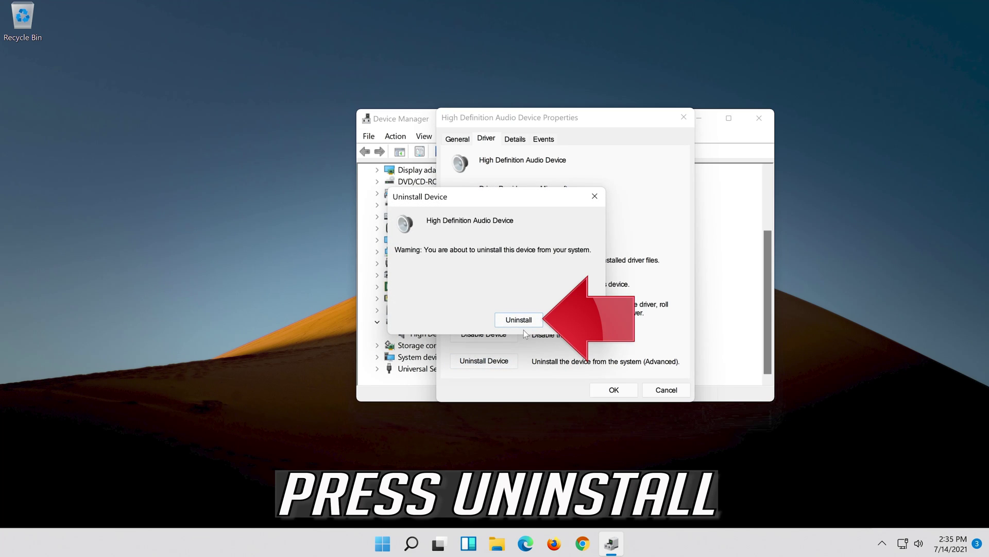
left_click(524, 324)
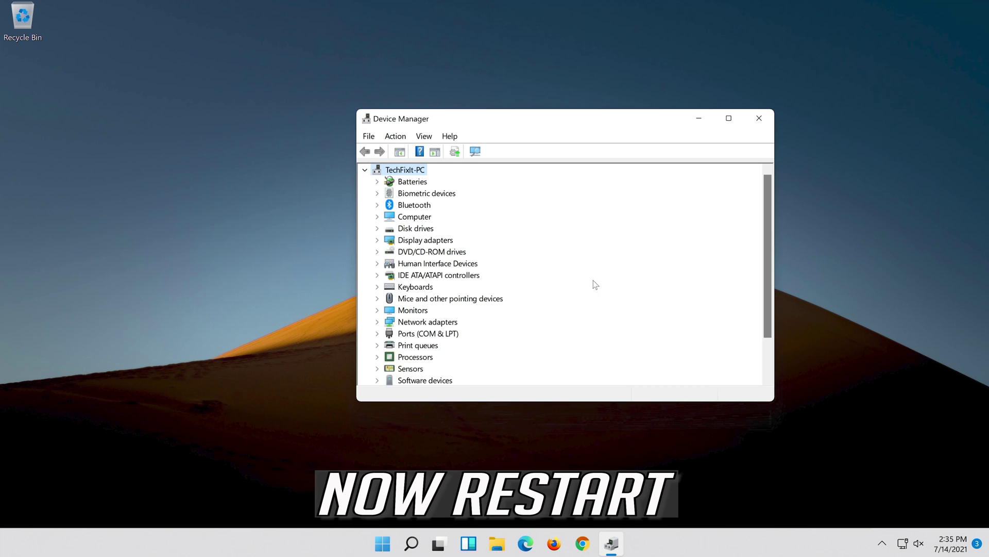
Close Device Manager and restart the PC from the Start menu's power options.
left_click(760, 120)
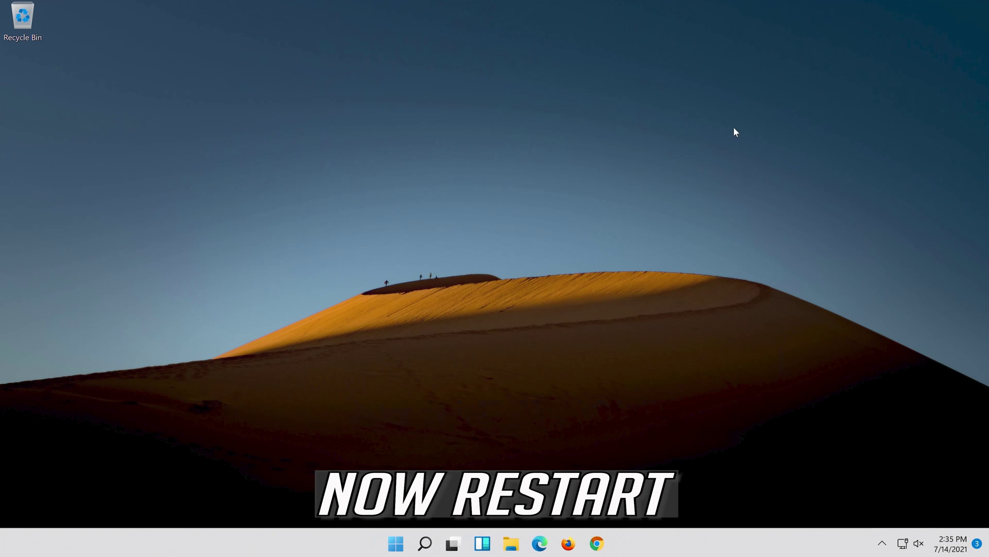
left_click(397, 544)
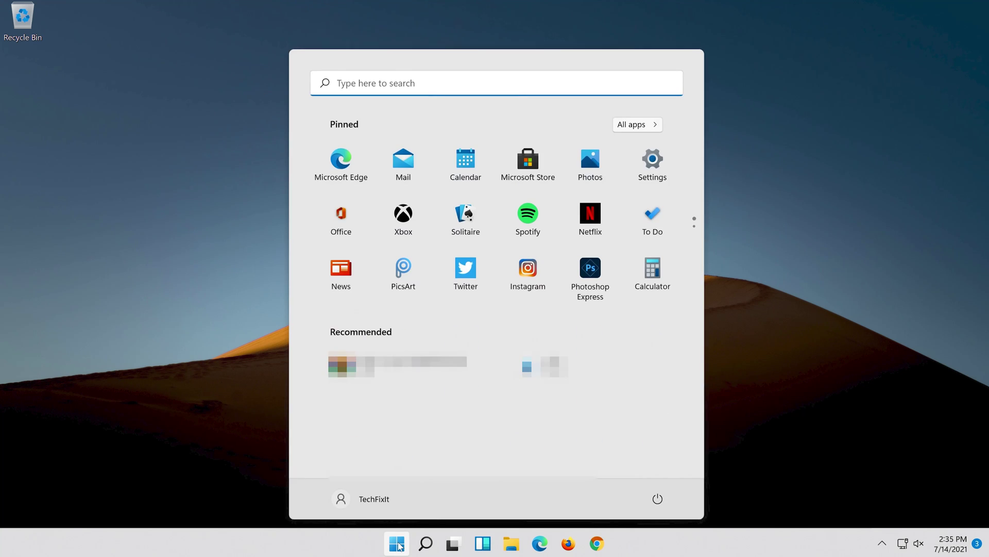
left_click(657, 499)
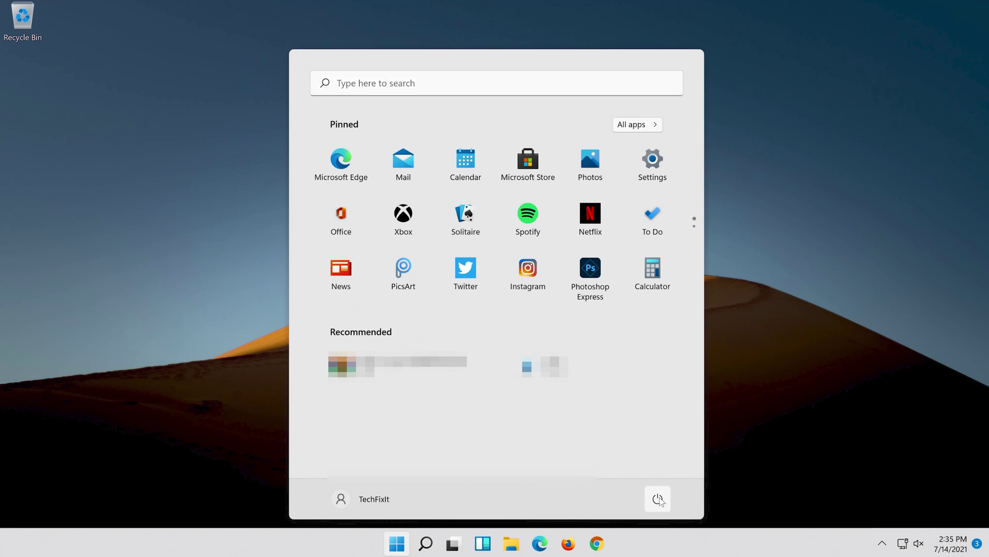
left_click(670, 478)
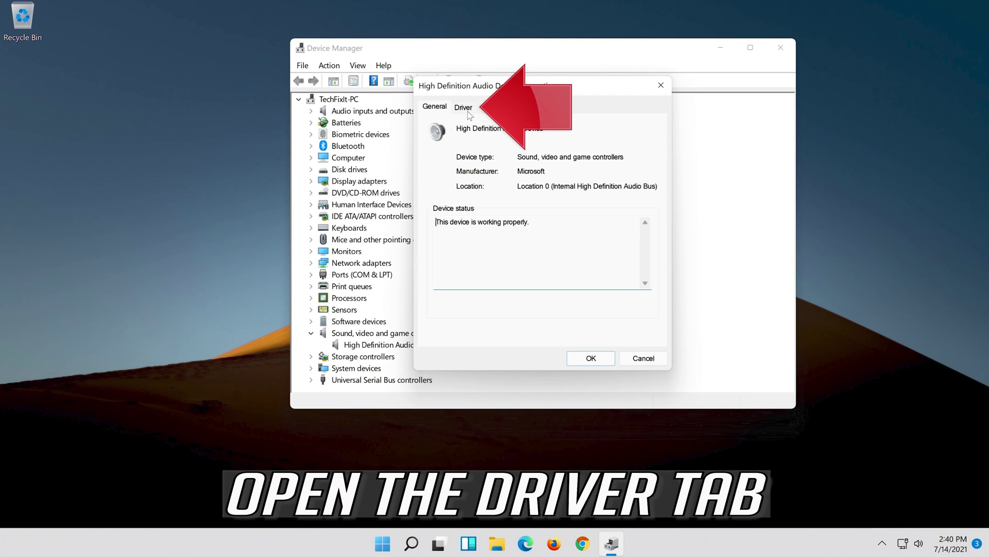
Update the High Definition Audio Device driver, letting Windows search automatically for drivers.
left_click(466, 107)
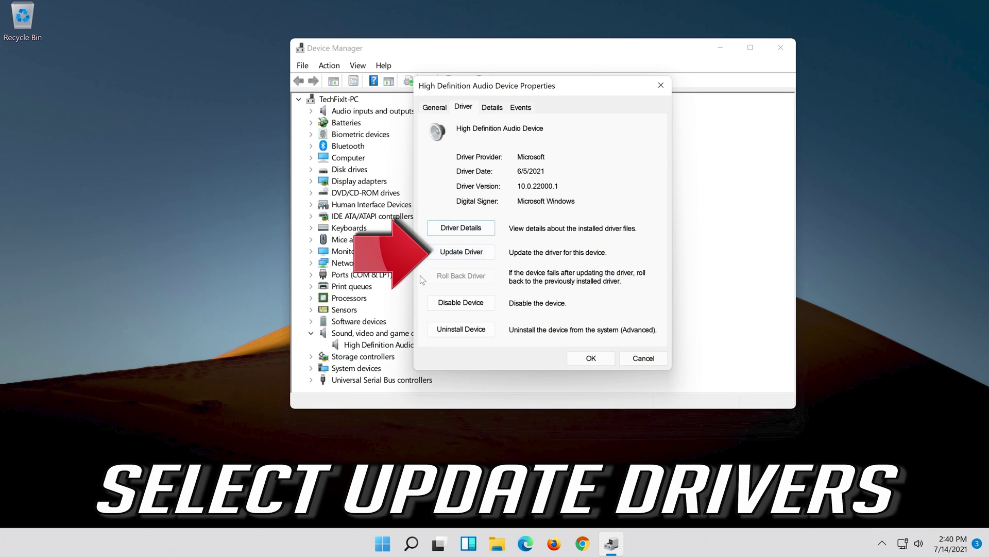
left_click(459, 257)
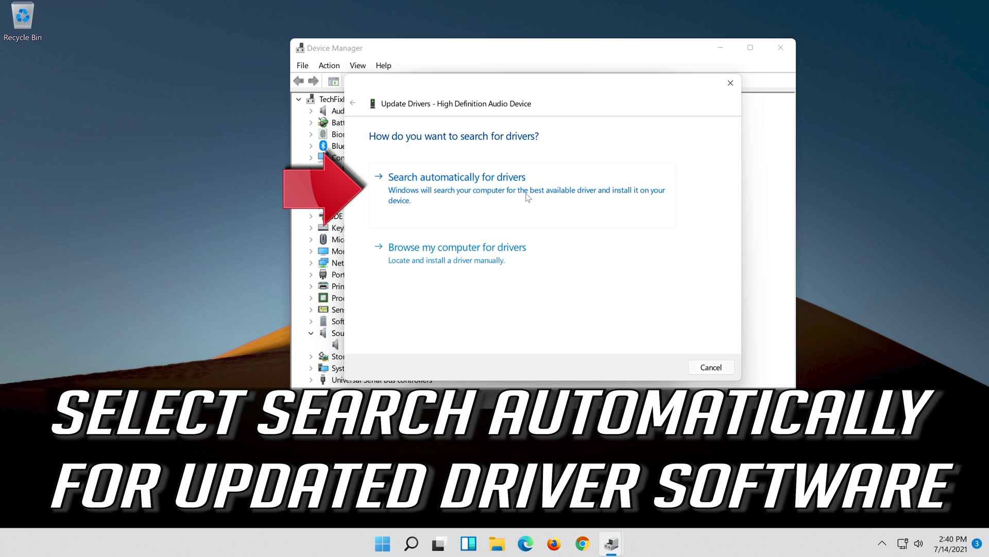
left_click(542, 199)
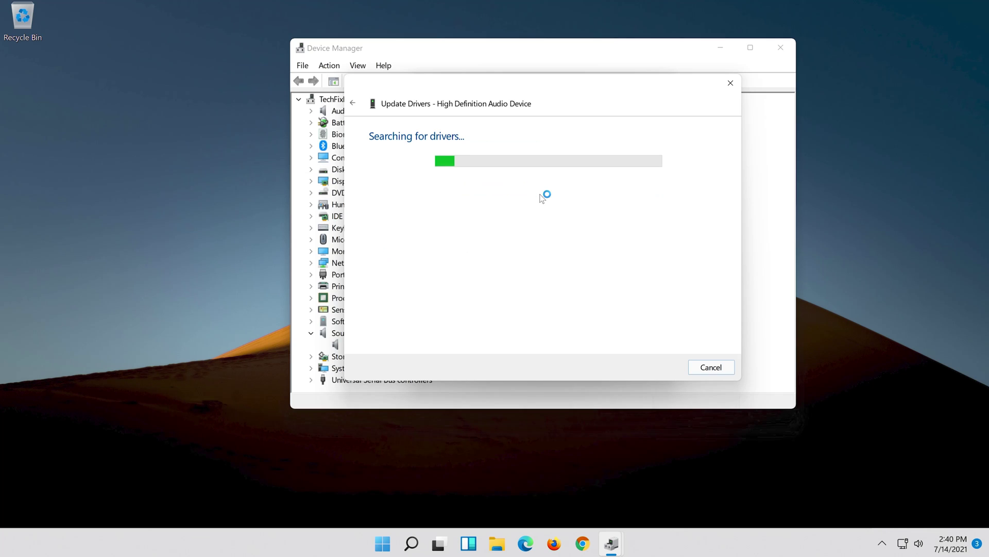